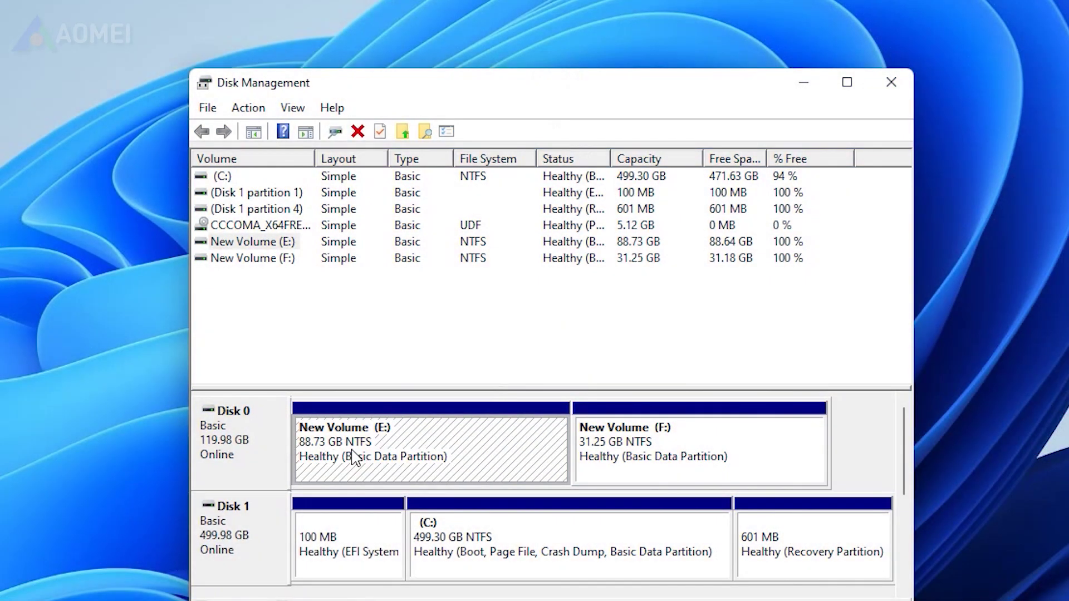
- Look over the format options and file systems for E:, then cancel without formatting
{"action": "right_click", "coordinate": [488, 424]}
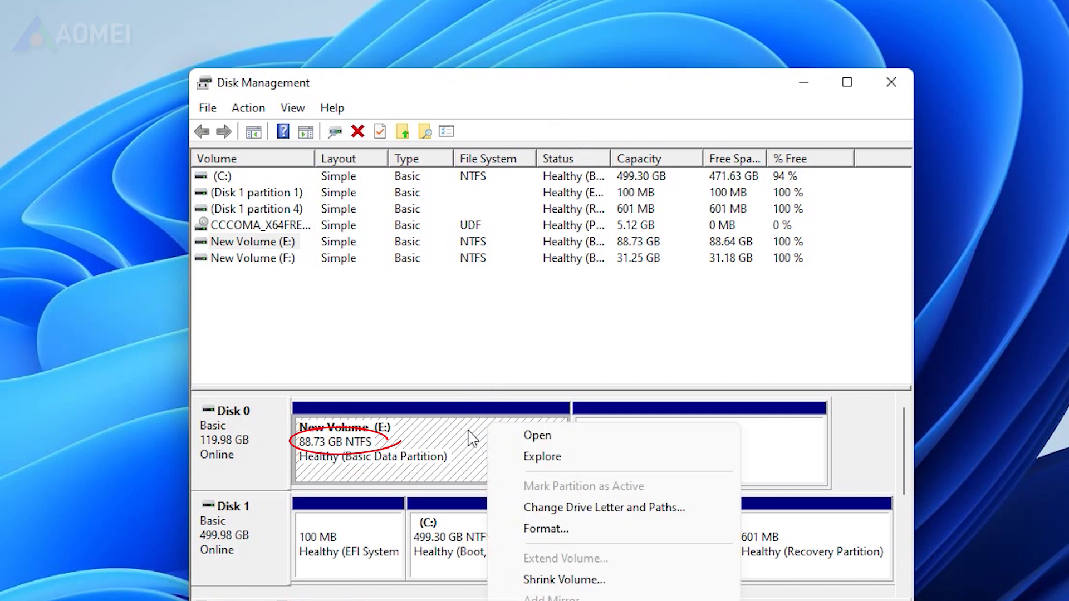
{"action": "left_click", "coordinate": [537, 529]}
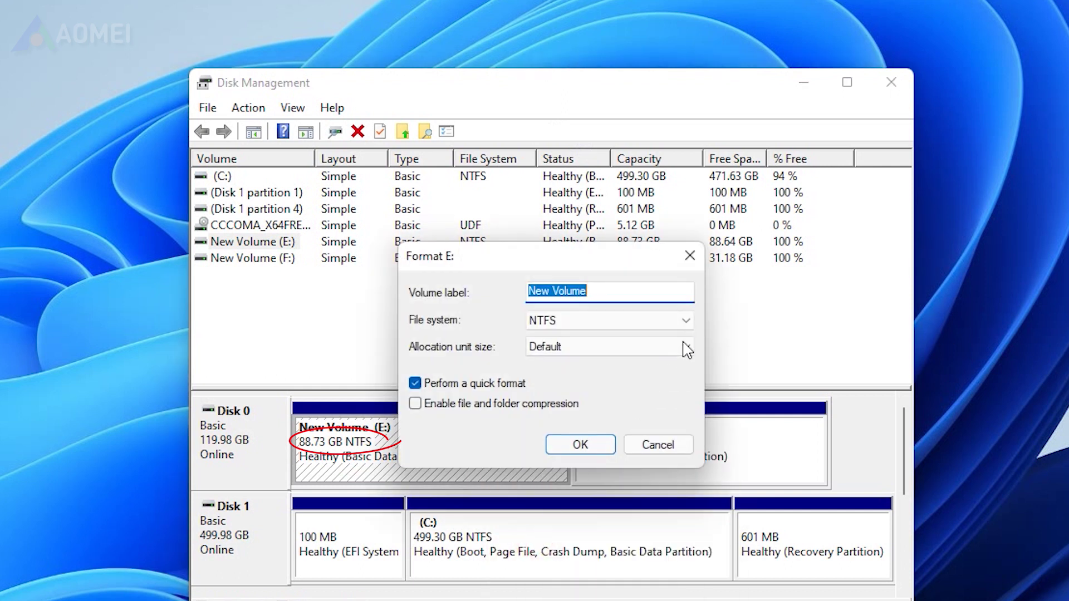
{"action": "left_click", "coordinate": [687, 322]}
{"action": "left_click", "coordinate": [638, 383]}
{"action": "left_click", "coordinate": [657, 444]}
- Select the F: volume on Disk 0 and start formatting it as FAT32
{"action": "left_click", "coordinate": [662, 432]}
{"action": "right_click", "coordinate": [689, 435]}
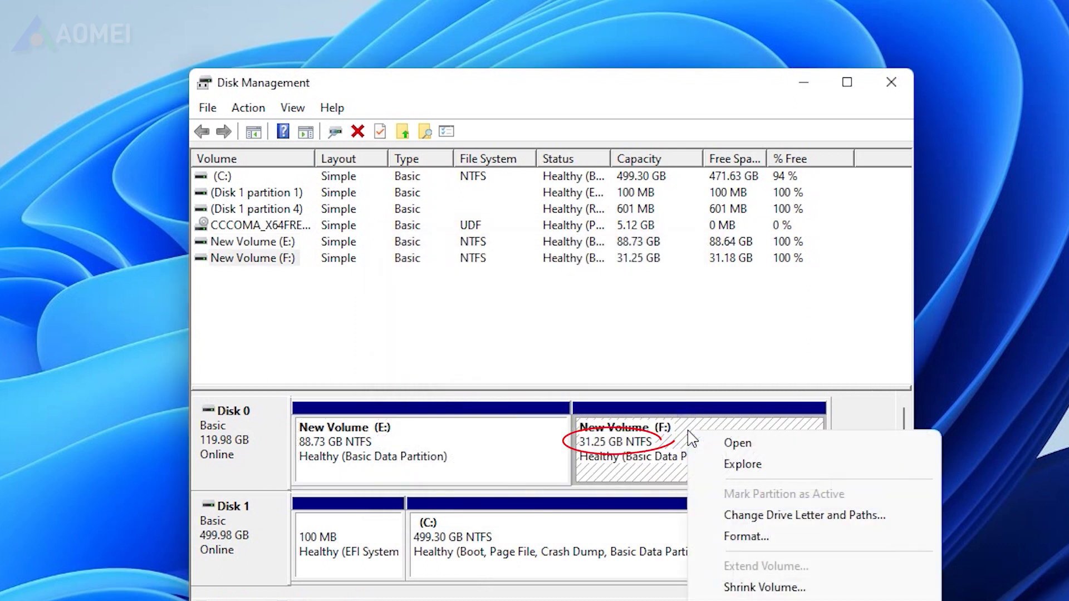
{"action": "left_click", "coordinate": [704, 534]}
{"action": "left_click", "coordinate": [687, 320]}
{"action": "left_click", "coordinate": [656, 350]}
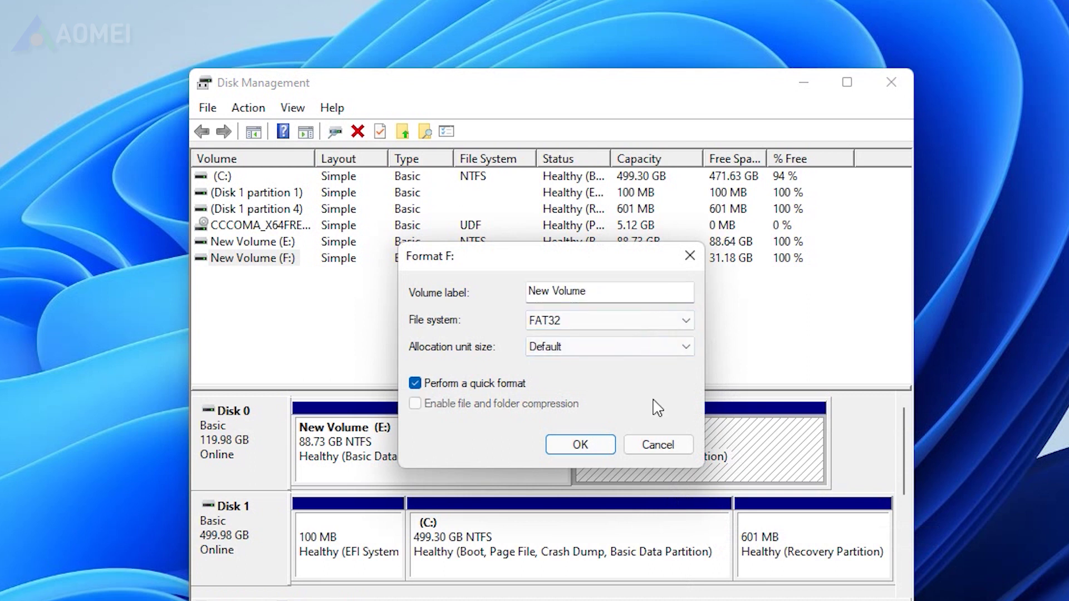
{"action": "left_click", "coordinate": [668, 442]}
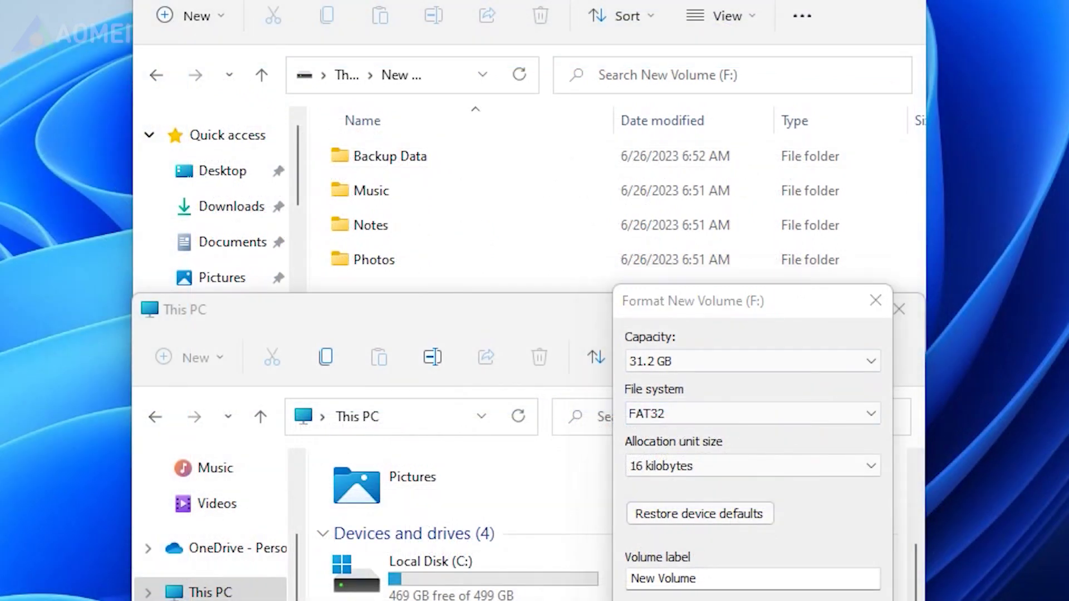
{"action": "key", "text": "Return"}
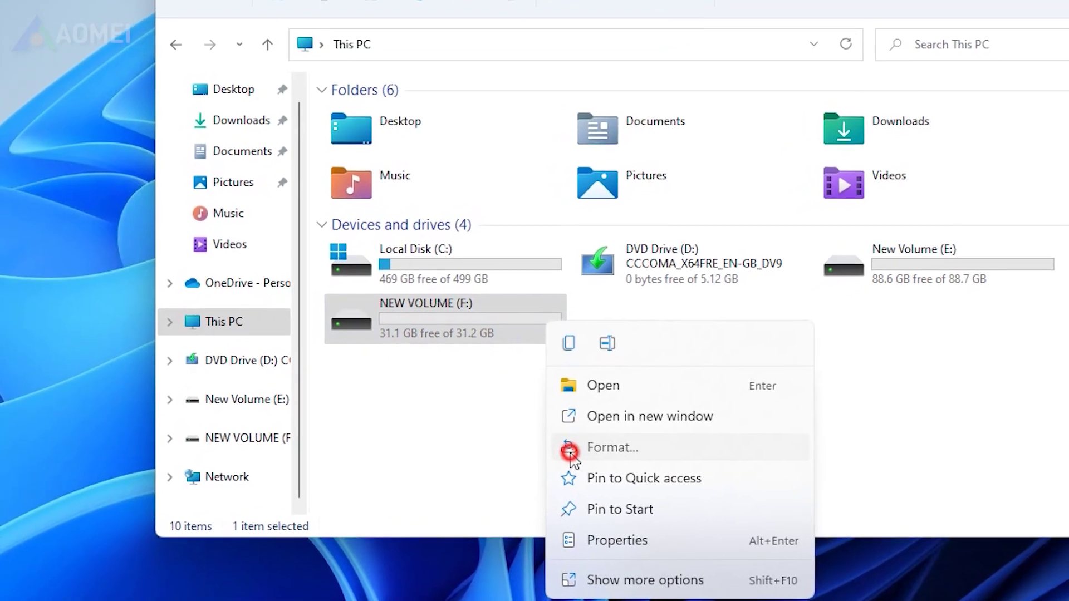
- Quick-format NEW VOLUME (F:) as FAT32 with 16 KB allocation units, confirming the erase warning
{"action": "left_click", "coordinate": [509, 472]}
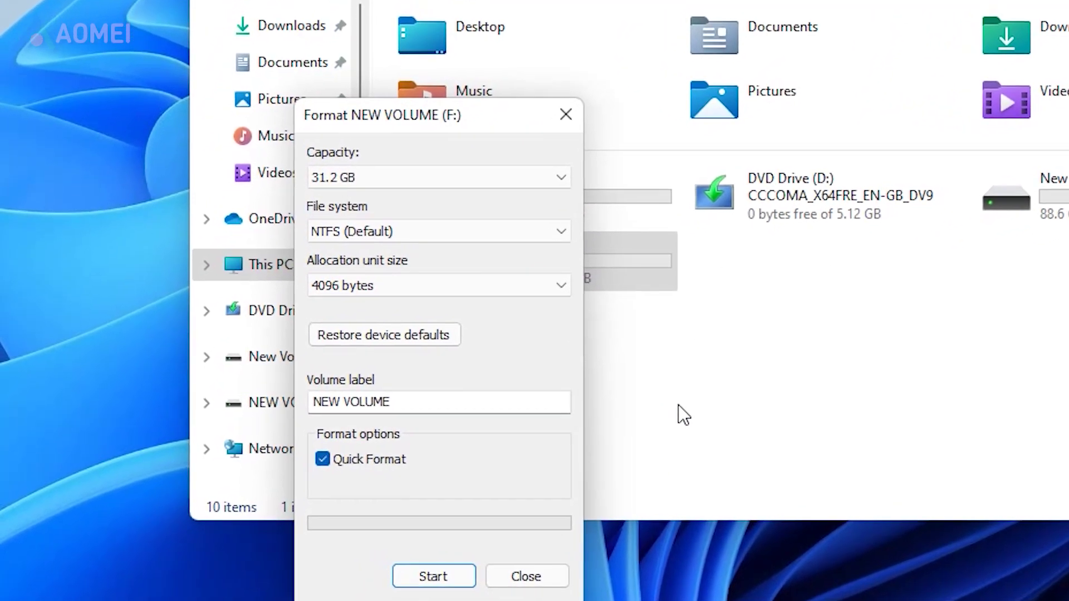
{"action": "left_click", "coordinate": [587, 217]}
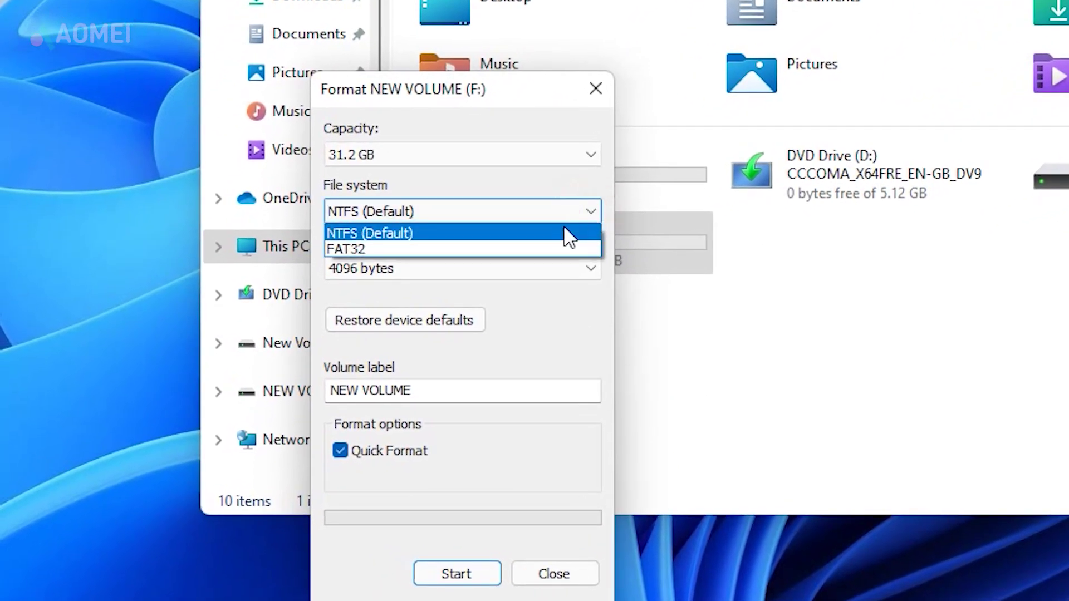
{"action": "left_click", "coordinate": [543, 249]}
{"action": "left_click", "coordinate": [460, 576]}
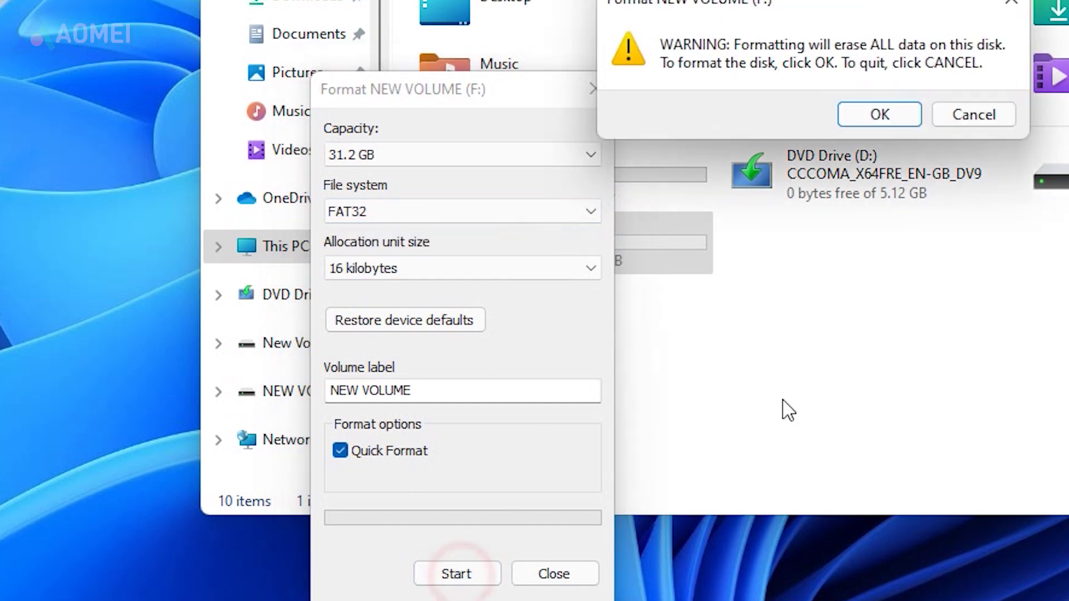
{"action": "left_click", "coordinate": [881, 114]}
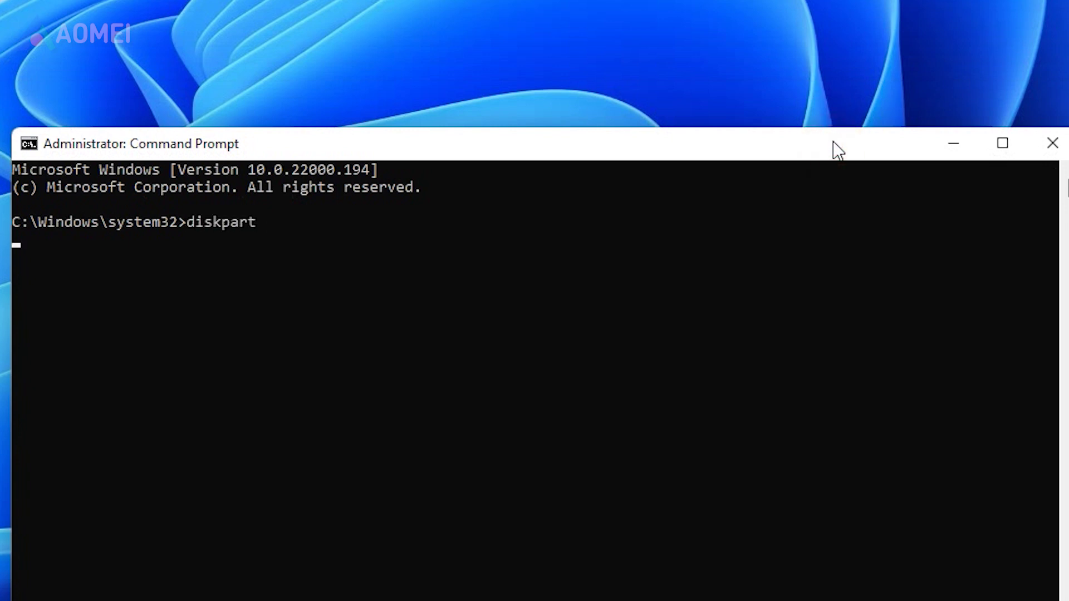
- Launch diskpart, list the disks and select disk 0
{"action": "key", "text": "Return"}
{"action": "type", "text": "list disk"}
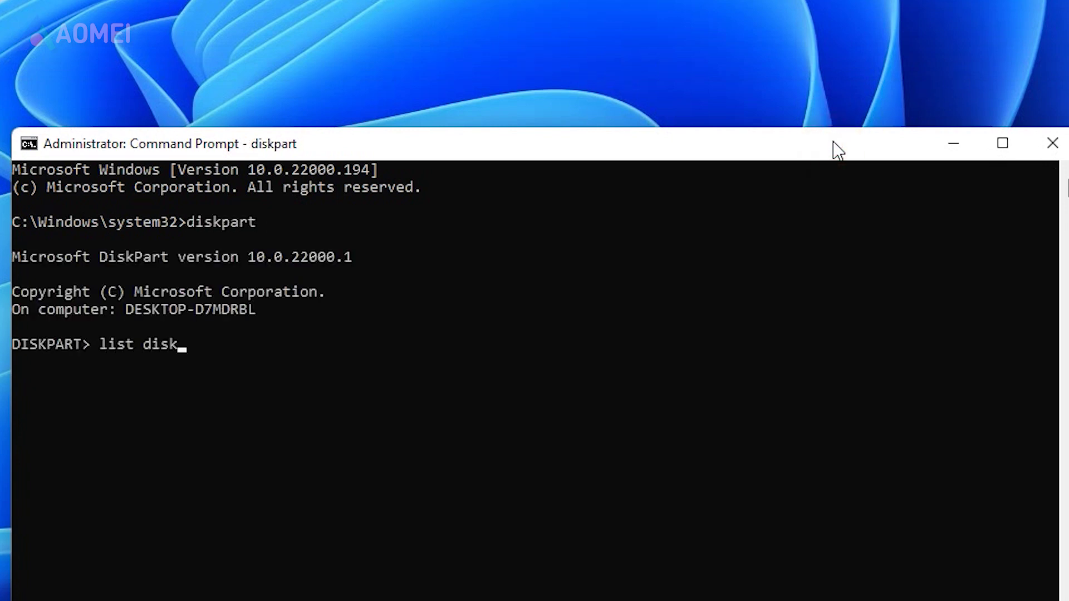
{"action": "key", "text": "Return"}
{"action": "type", "text": "select disk"}
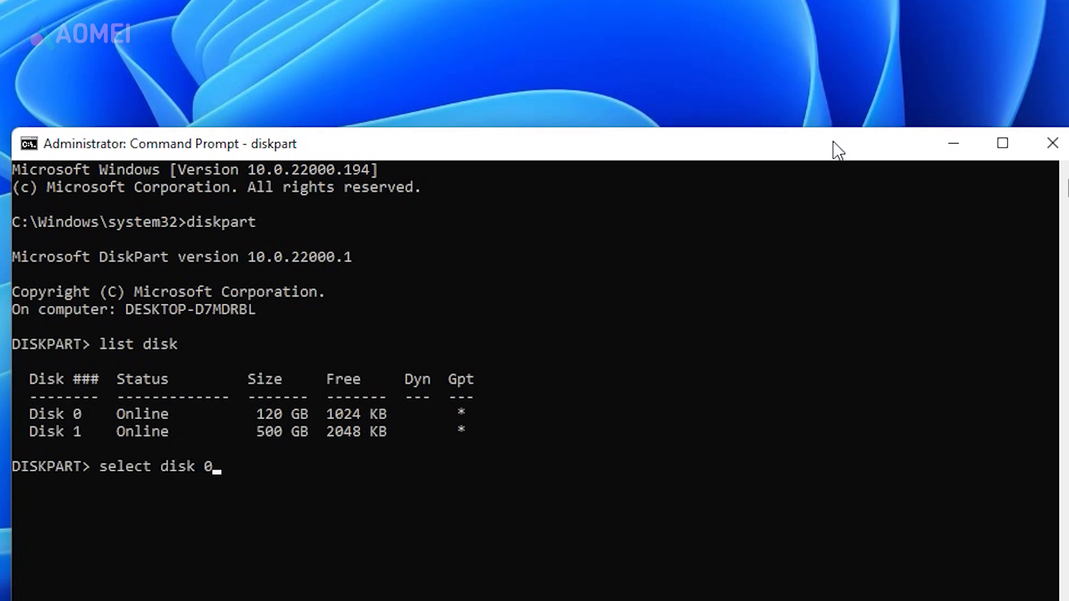
{"action": "type", "text": " 0"}
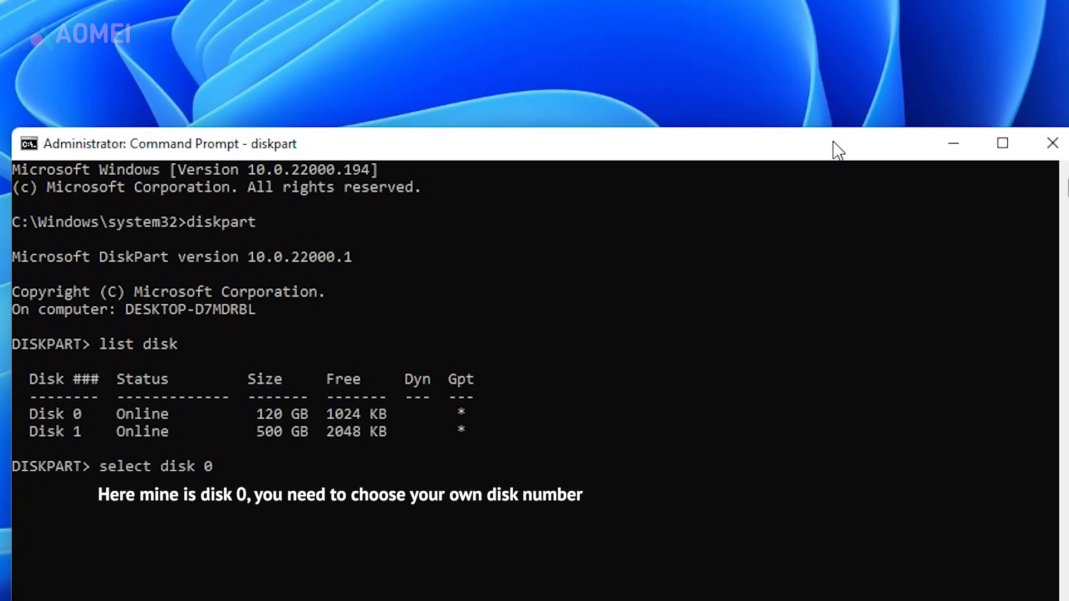
{"action": "key", "text": "Return"}
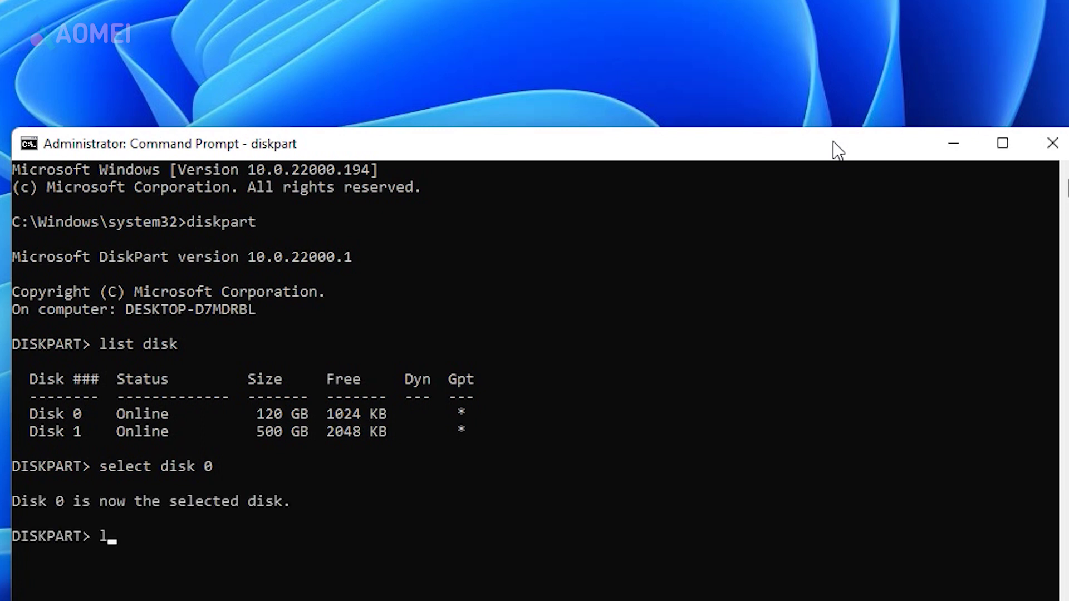
- List the partitions, select partition 3 and run 'format fs=fat32 quick'
{"action": "type", "text": "list partition"}
{"action": "key", "text": "Return"}
{"action": "type", "text": "select par"}
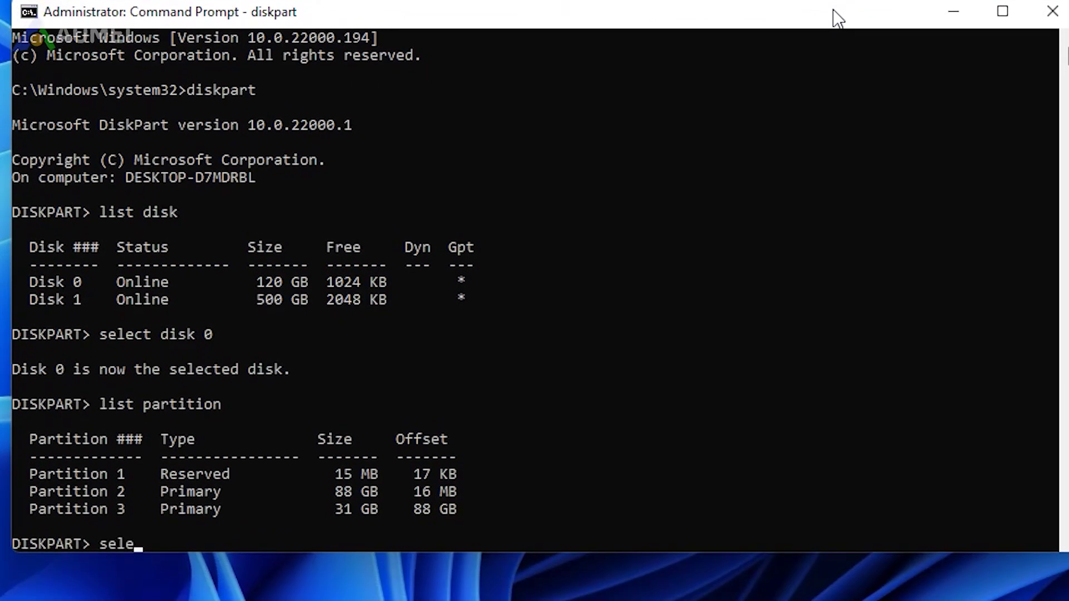
{"action": "type", "text": "tition 3"}
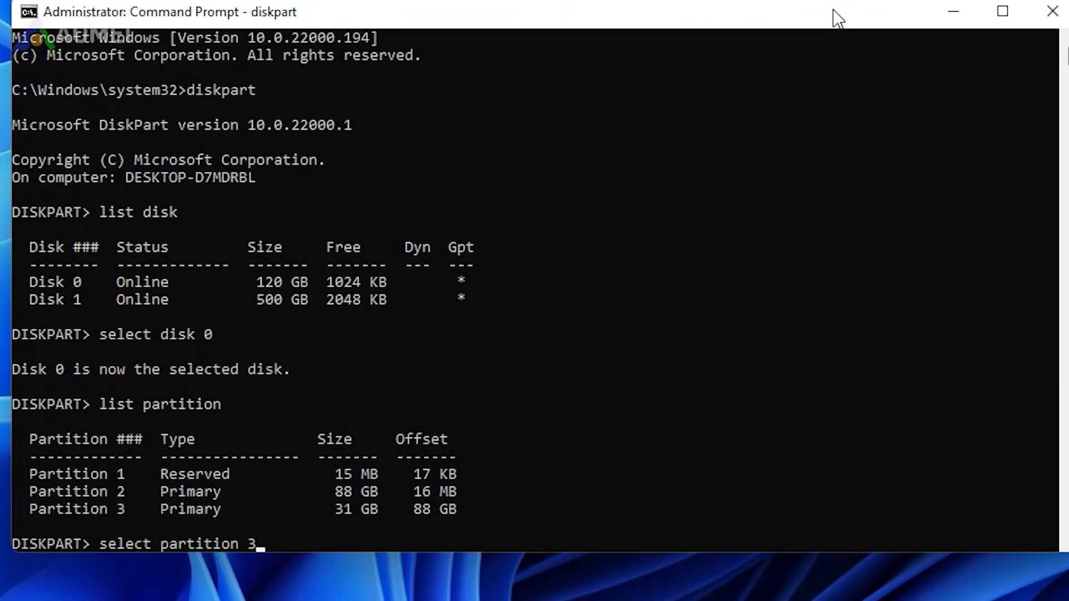
{"action": "key", "text": "Return"}
{"action": "type", "text": "format fs=fat32 quick"}
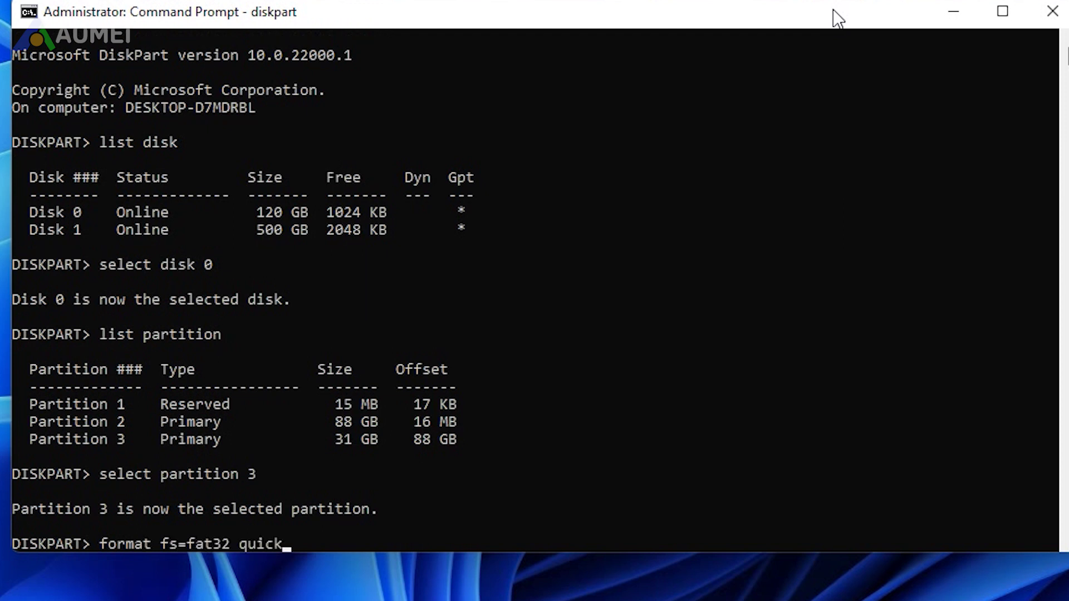
{"action": "key", "text": "Return"}
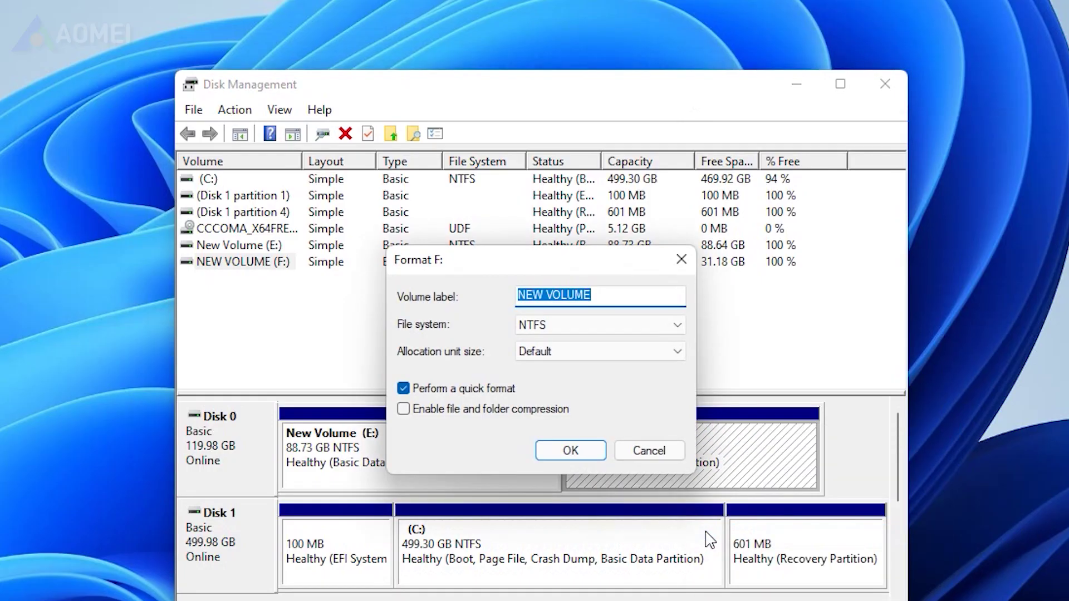
- Switch the Format F: dialog from NTFS to FAT32 and confirm erasing the volume
{"action": "left_click", "coordinate": [678, 325]}
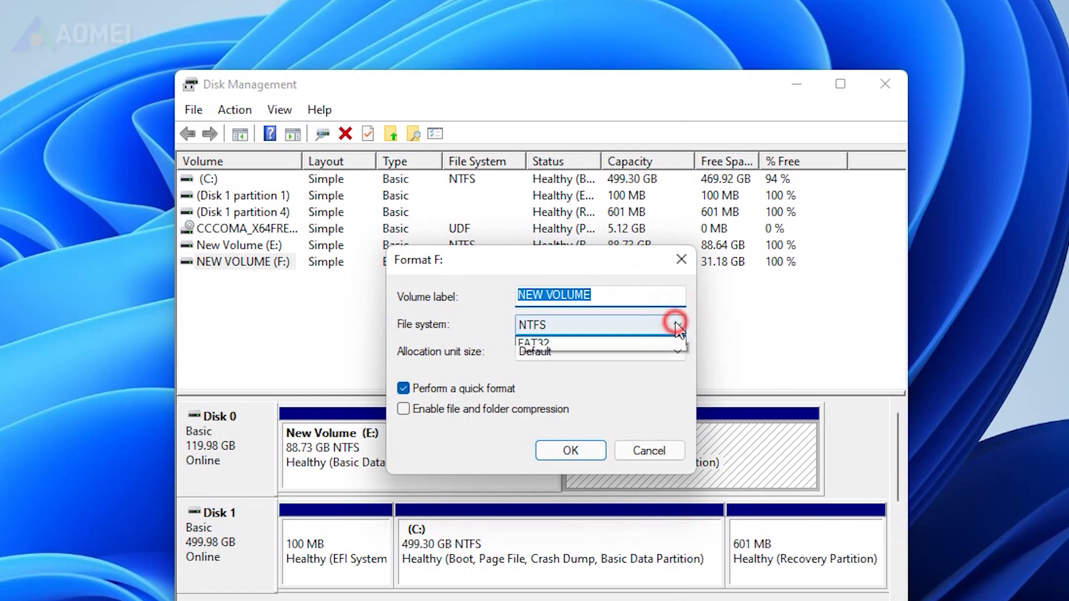
{"action": "left_click", "coordinate": [629, 356]}
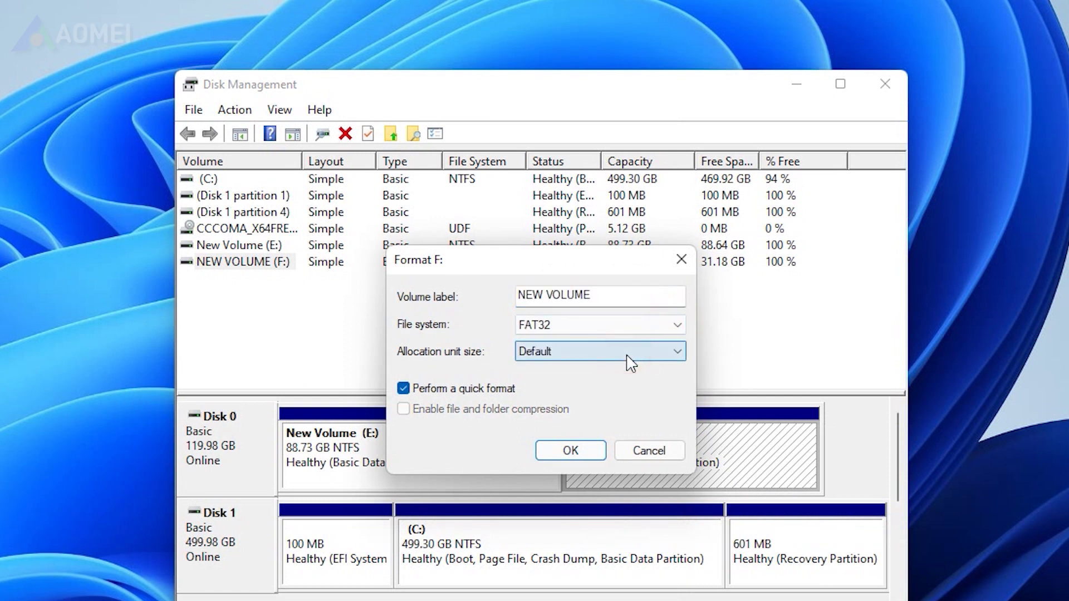
{"action": "left_click", "coordinate": [577, 454]}
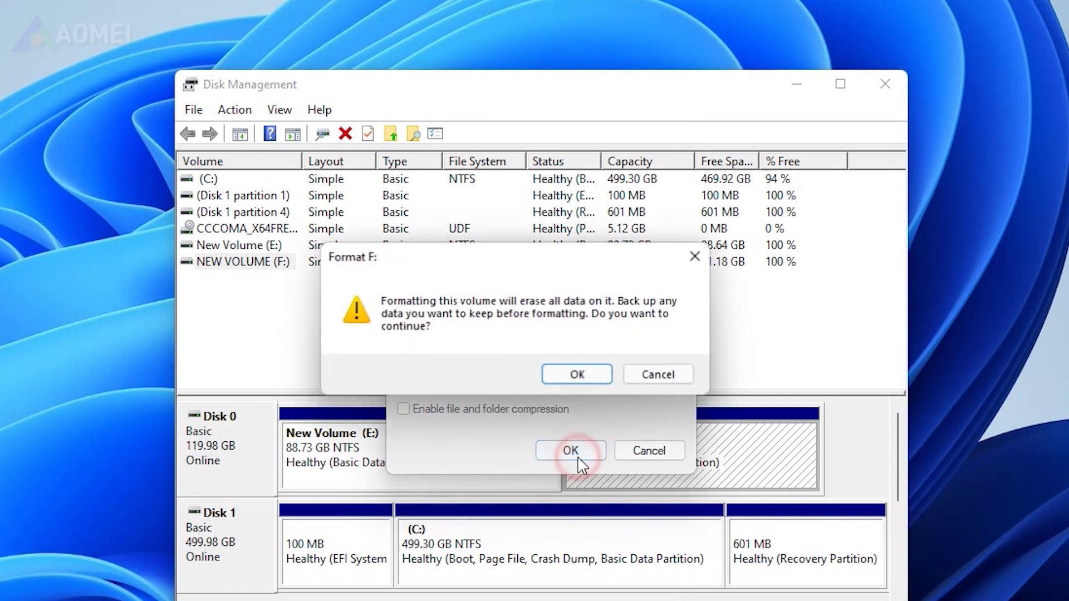
{"action": "left_click", "coordinate": [579, 374]}
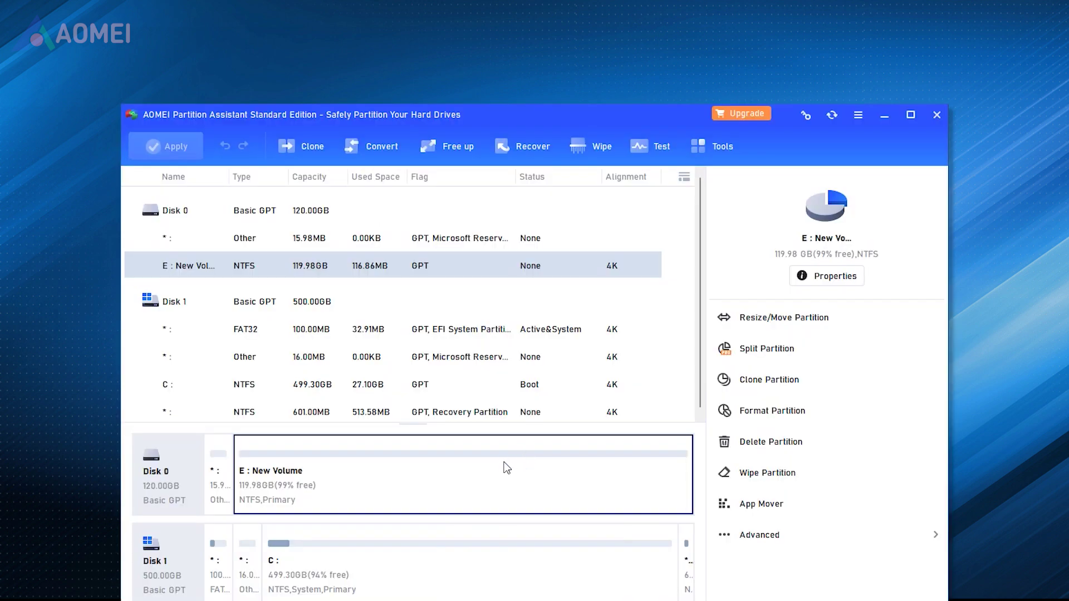
- Open Format Partition for the 119.98GB E: New Volume and pick FAT32 with Default (32KB) clusters
{"action": "right_click", "coordinate": [504, 462]}
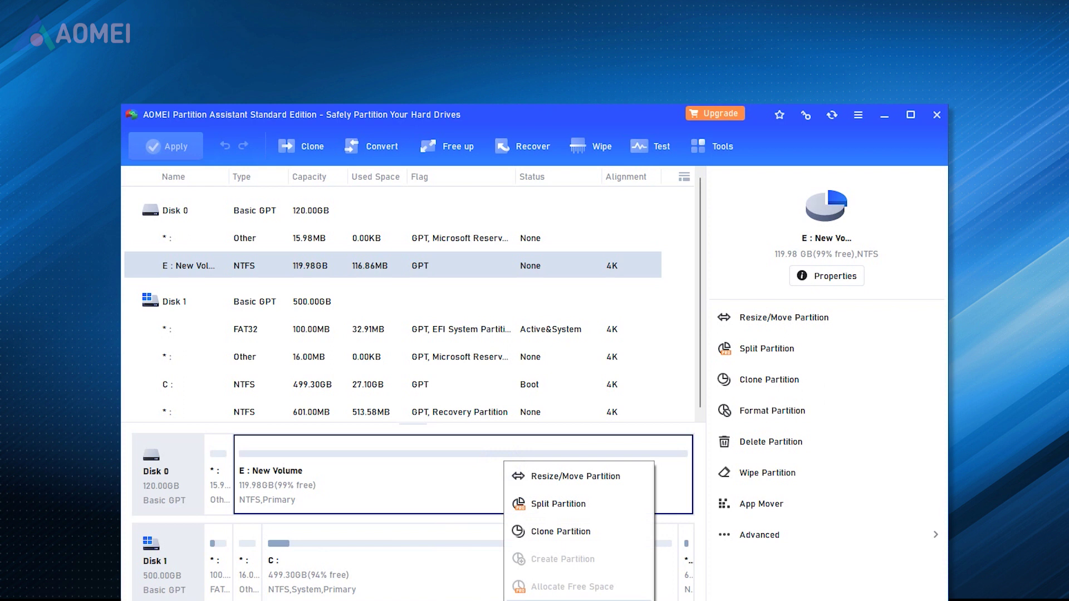
{"action": "left_click", "coordinate": [573, 600]}
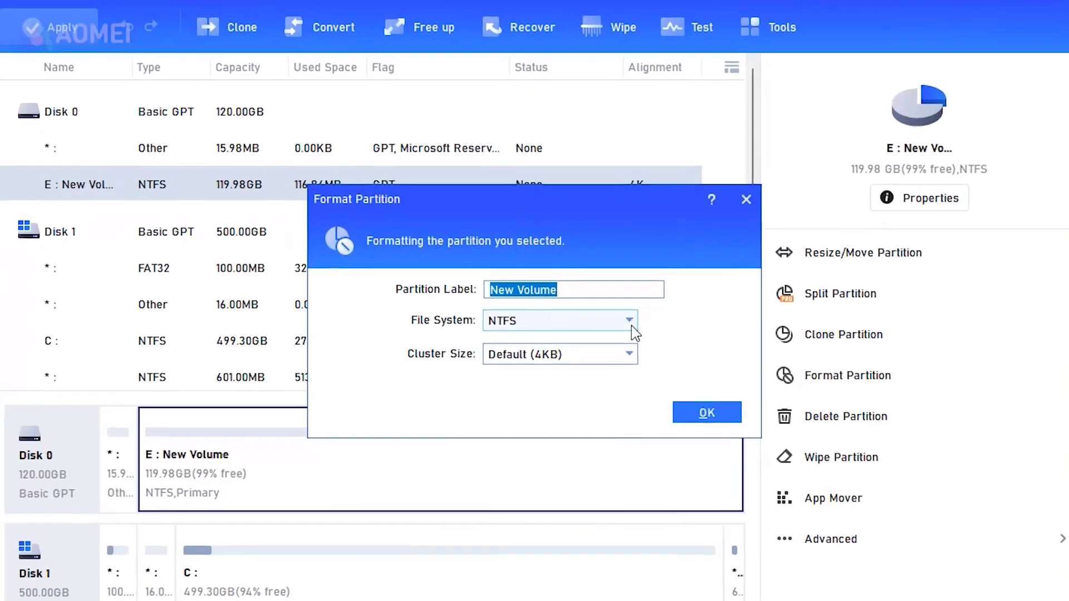
{"action": "left_click", "coordinate": [620, 339]}
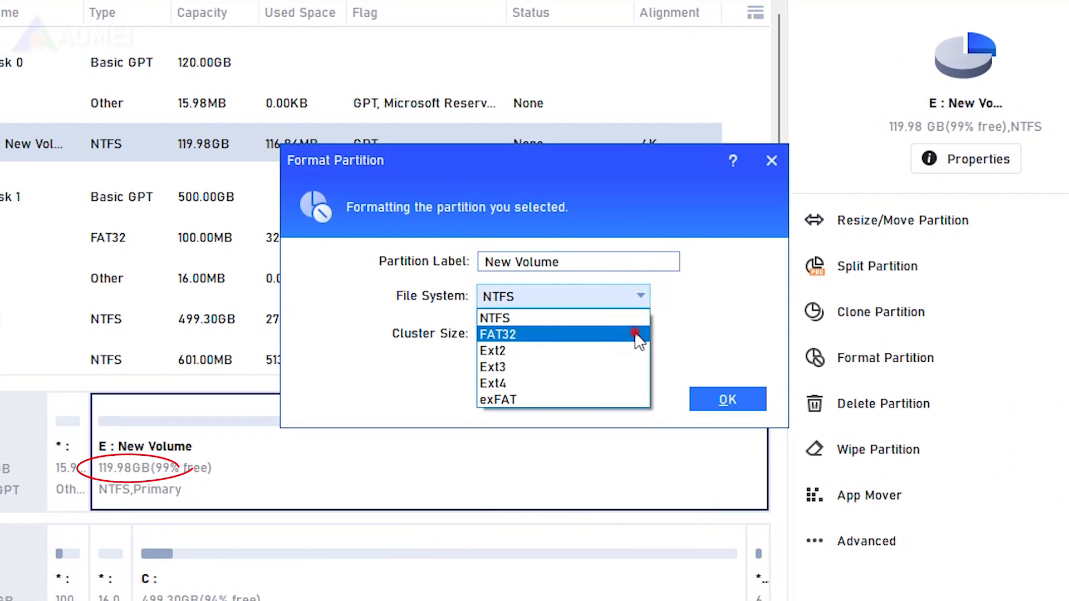
{"action": "left_click", "coordinate": [635, 334]}
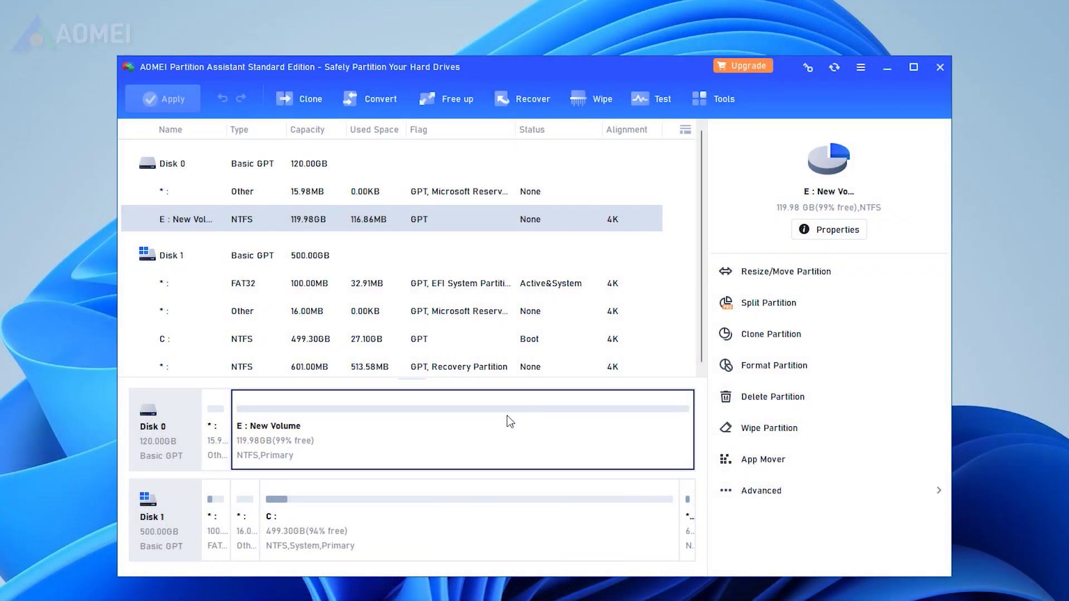
- Queue a Format Partition operation turning E: New Volume into FAT32
{"action": "right_click", "coordinate": [504, 419]}
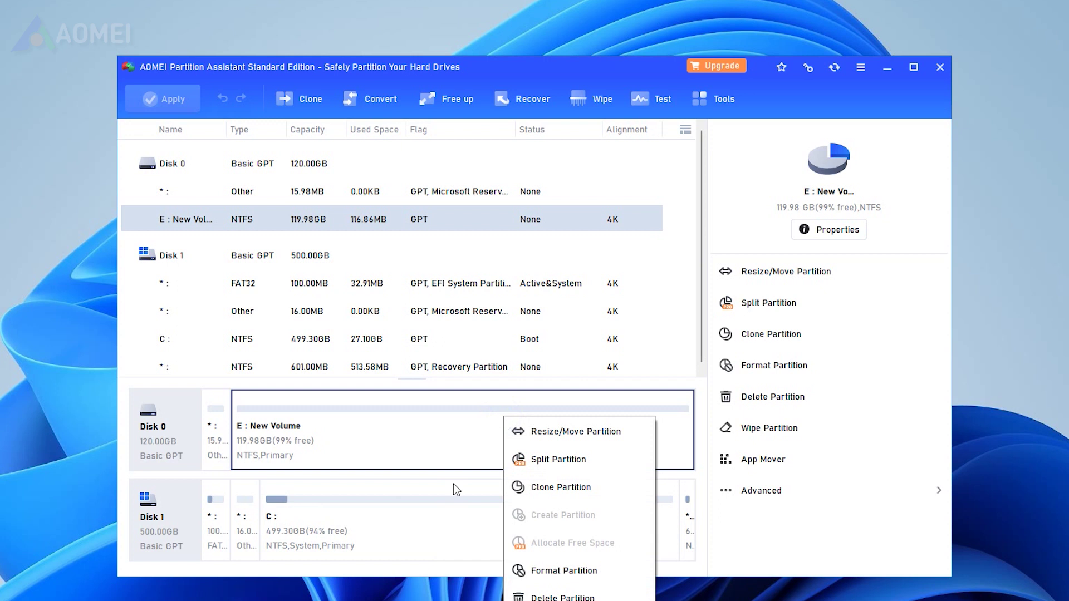
{"action": "left_click", "coordinate": [548, 568]}
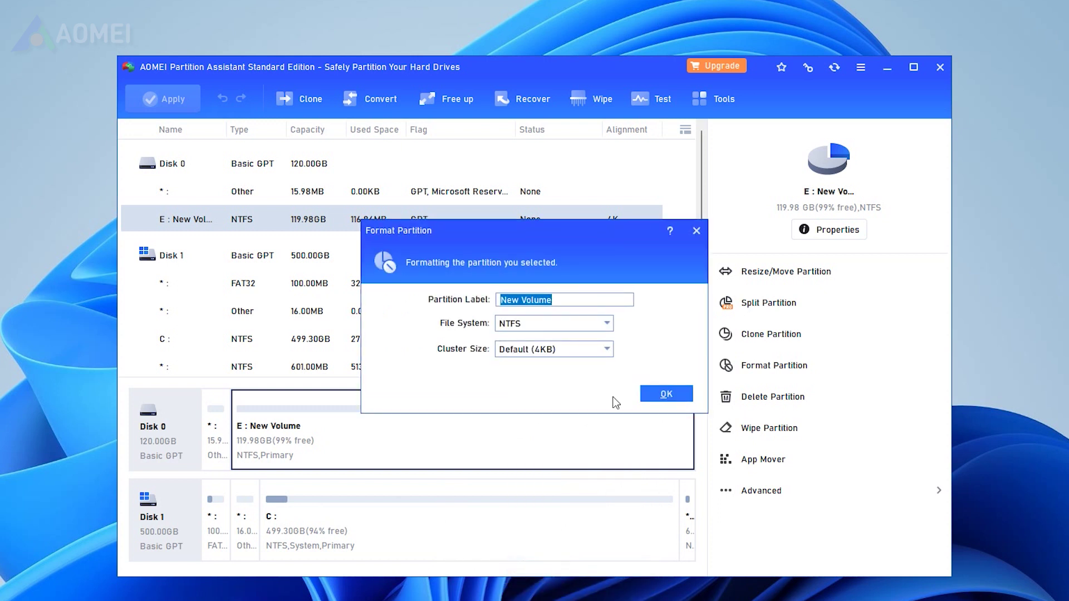
{"action": "left_click", "coordinate": [607, 325]}
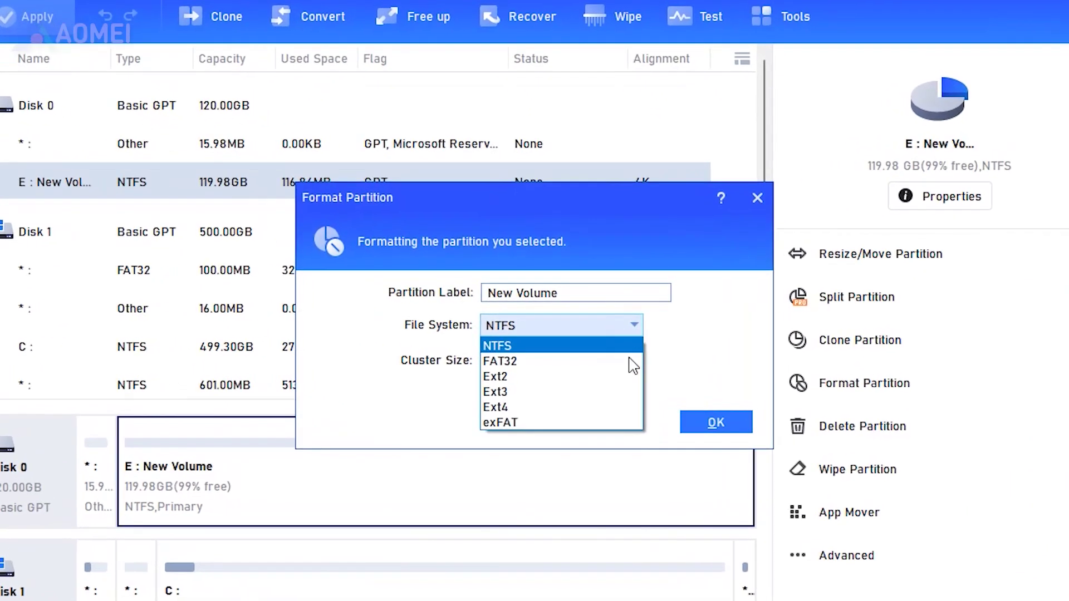
{"action": "left_click", "coordinate": [629, 362]}
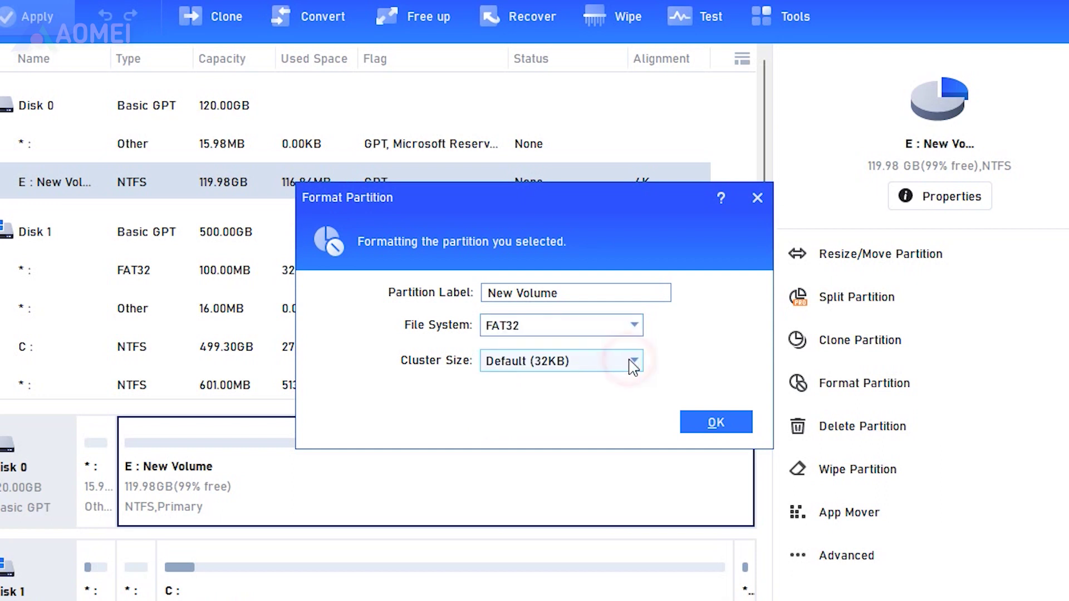
{"action": "left_click", "coordinate": [747, 428]}
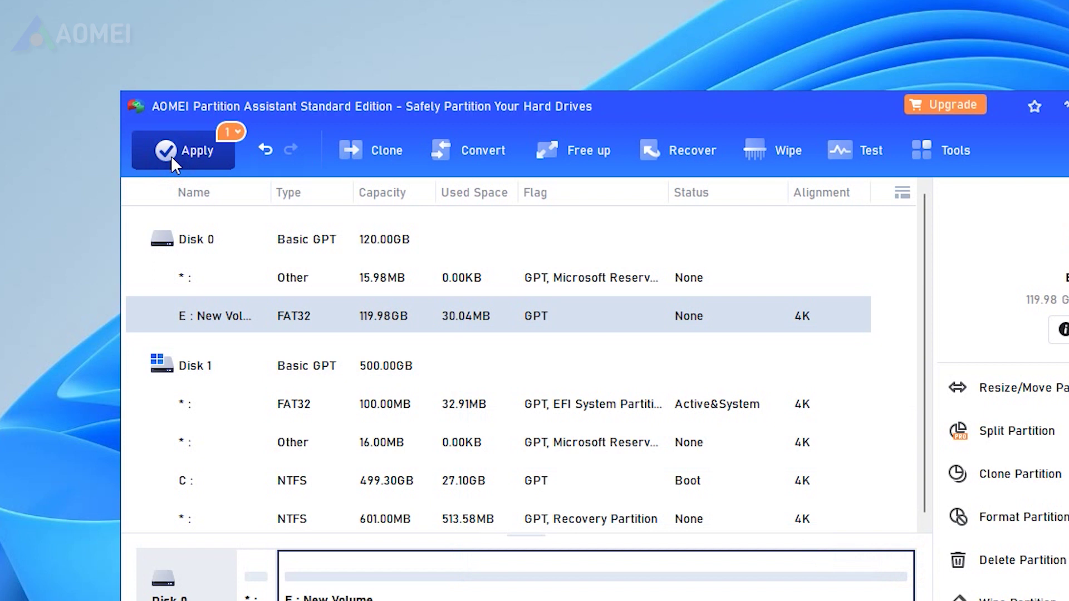
- Apply the pending format operation, proceed with it and dismiss the completion message
{"action": "left_click", "coordinate": [173, 162]}
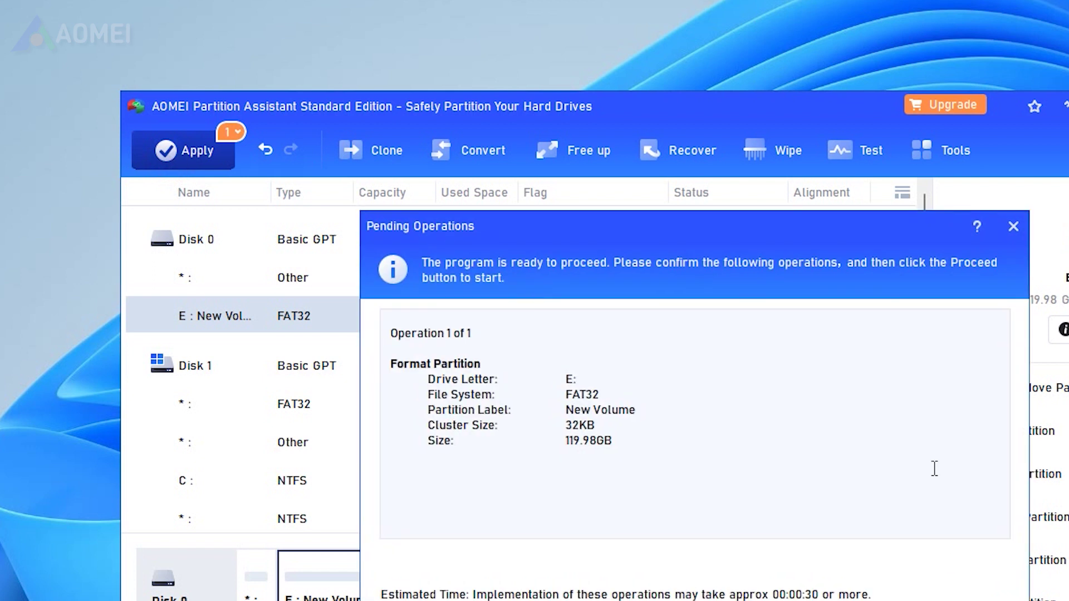
{"action": "left_click", "coordinate": [983, 600]}
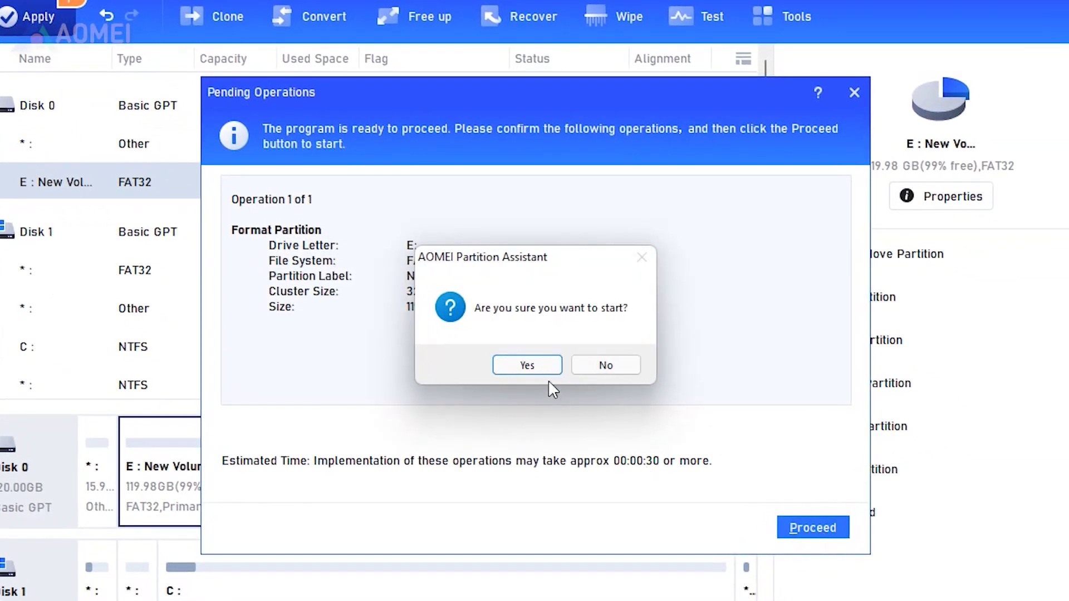
{"action": "left_click", "coordinate": [538, 365]}
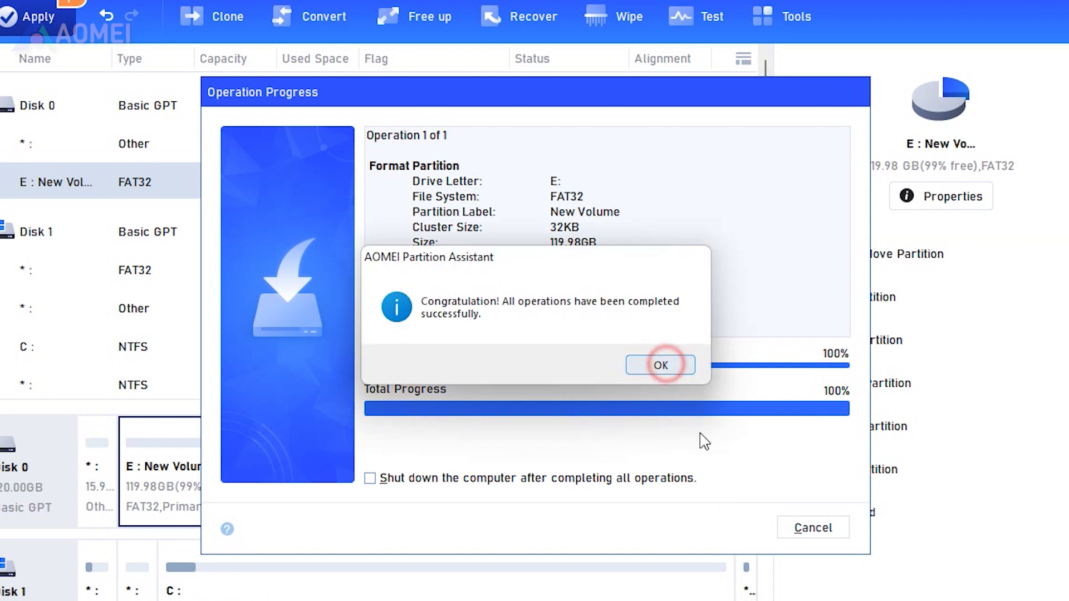
{"action": "left_click", "coordinate": [667, 366]}
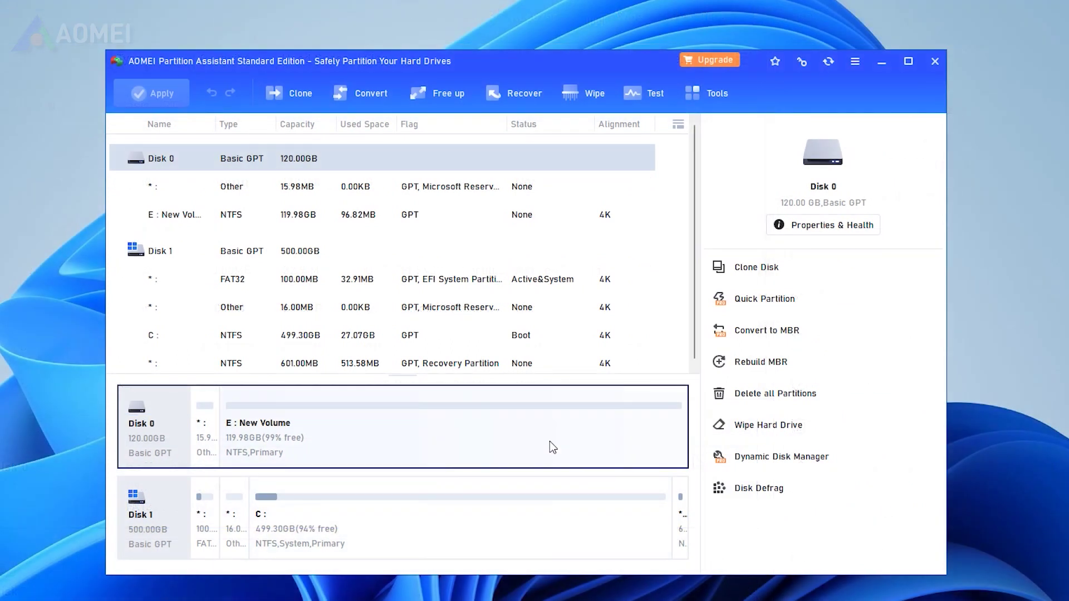
- Select E: New Volume and launch Convert to NTFS/FAT32 from the Convert menu
{"action": "left_click", "coordinate": [583, 483]}
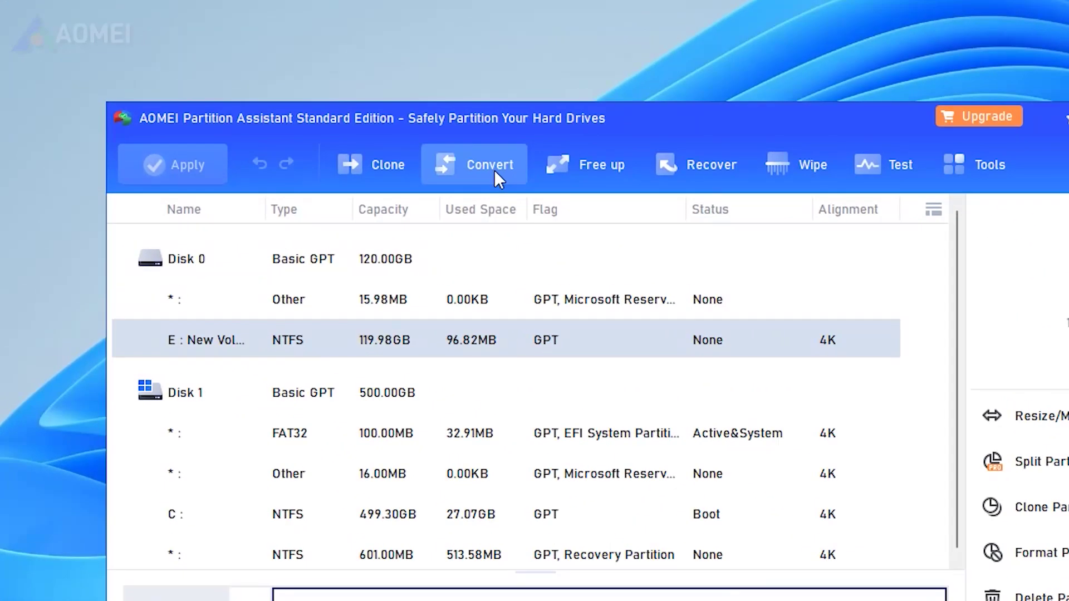
{"action": "left_click", "coordinate": [490, 167]}
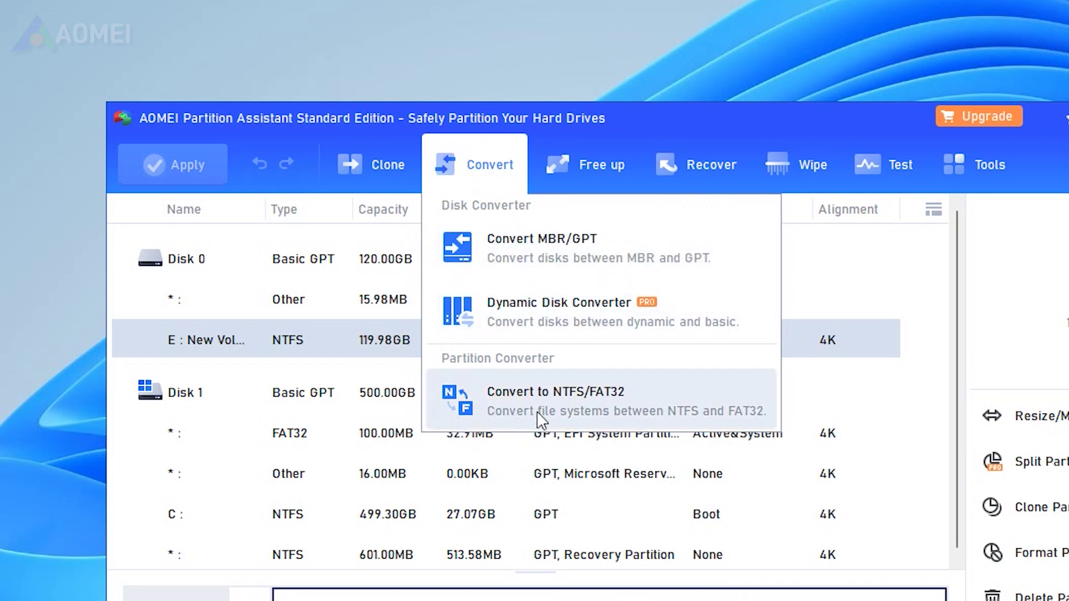
{"action": "left_click", "coordinate": [728, 418]}
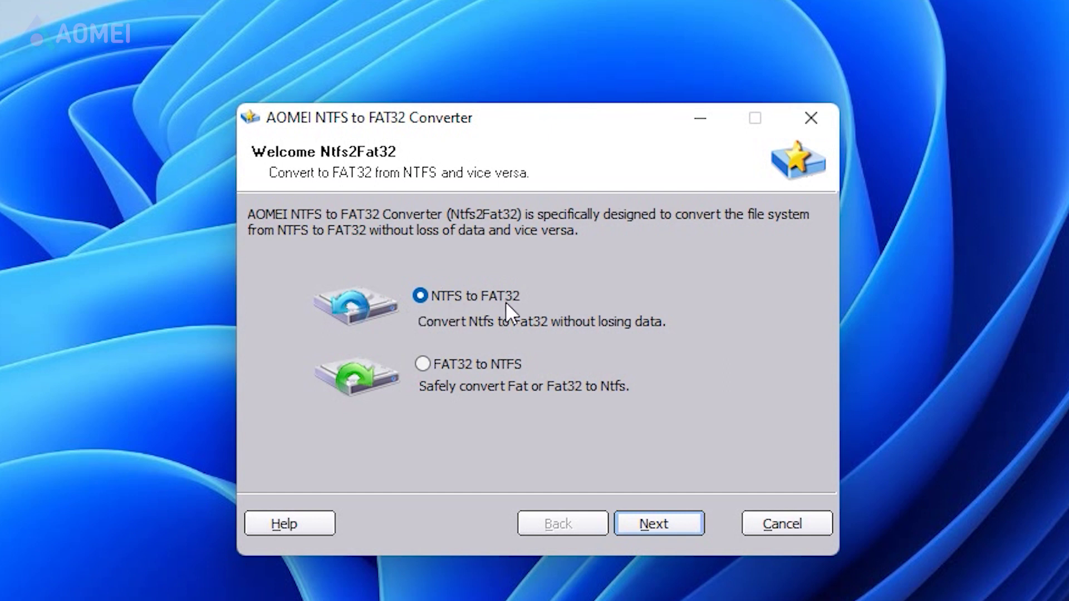
- Run the NTFS to FAT32 conversion on E: New Volume and acknowledge the success message
{"action": "left_click", "coordinate": [641, 526]}
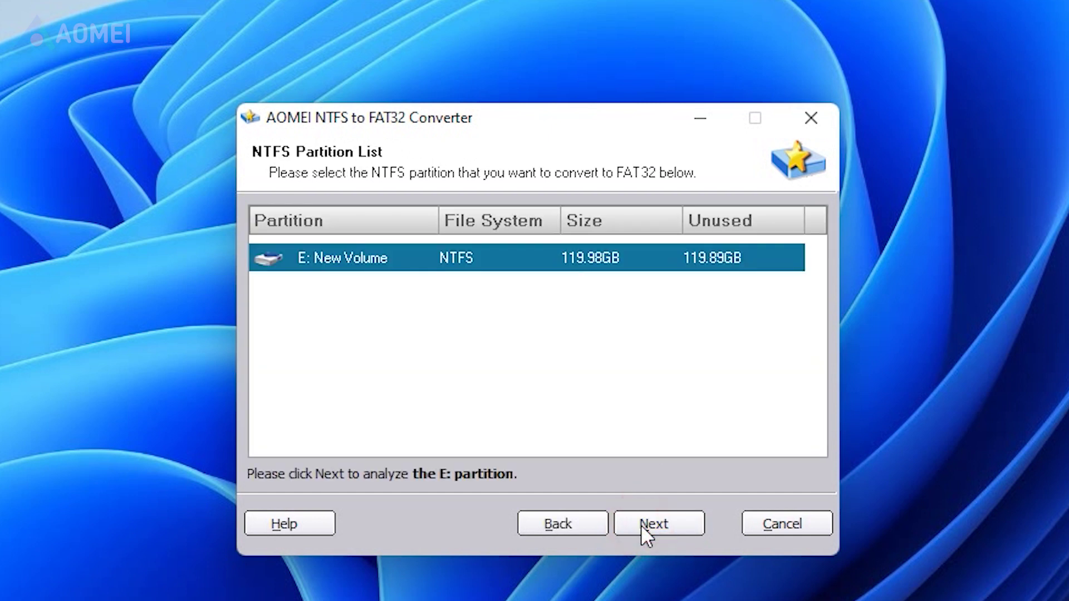
{"action": "left_click", "coordinate": [640, 524]}
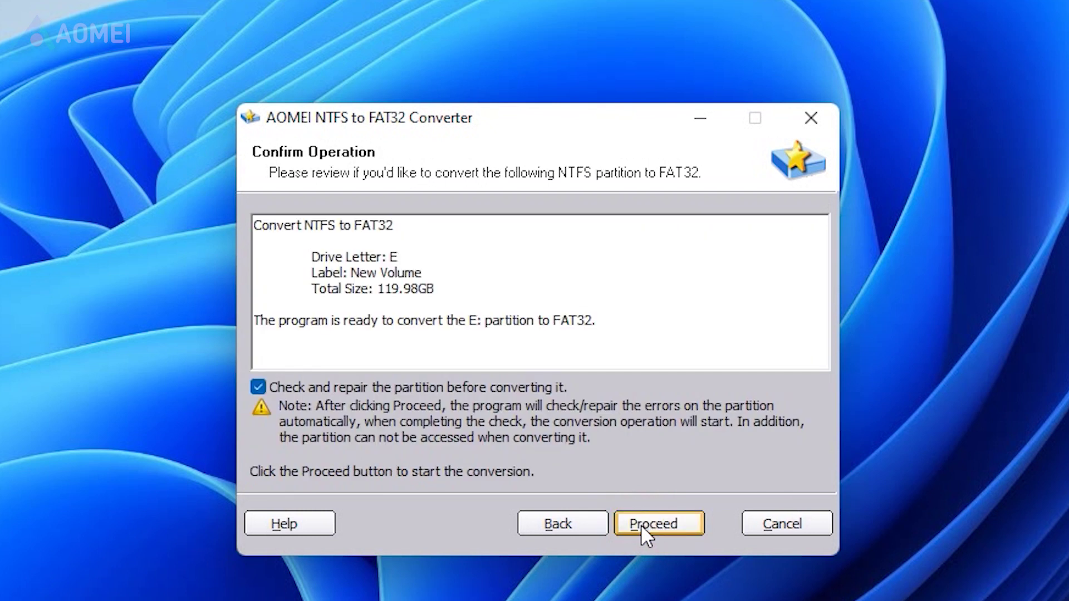
{"action": "left_click", "coordinate": [640, 525]}
{"action": "left_click", "coordinate": [585, 393]}
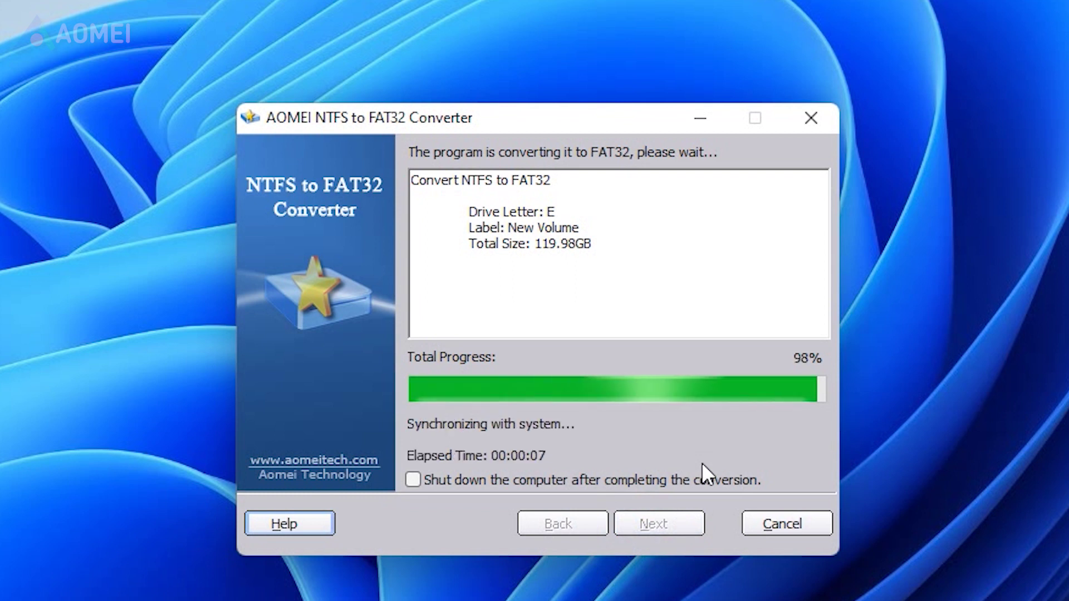
{"action": "left_click", "coordinate": [679, 393]}
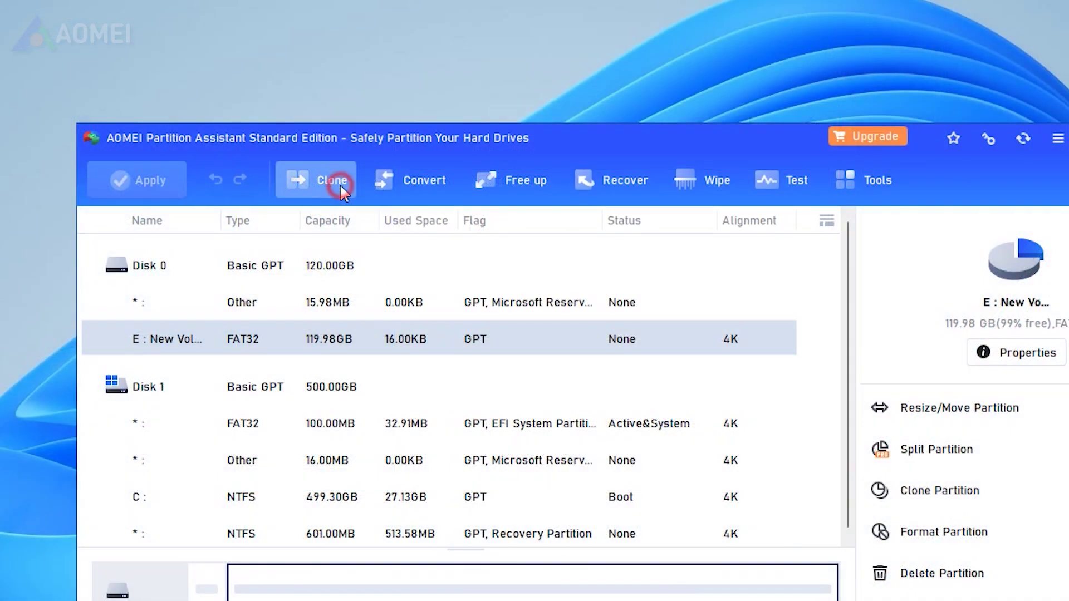
{"action": "left_click", "coordinate": [340, 186]}
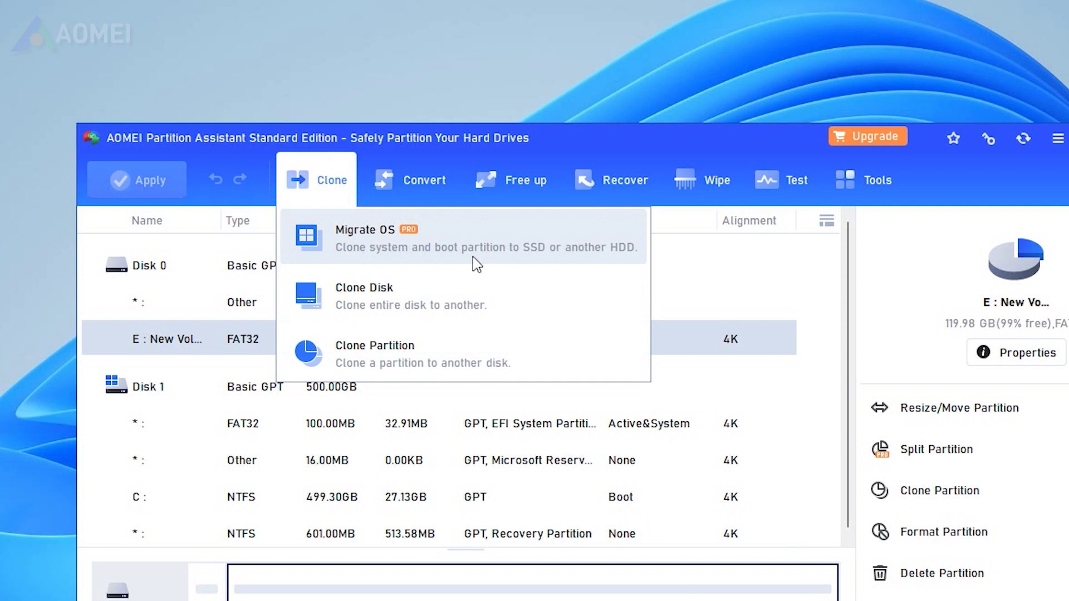
{"action": "left_click", "coordinate": [412, 180]}
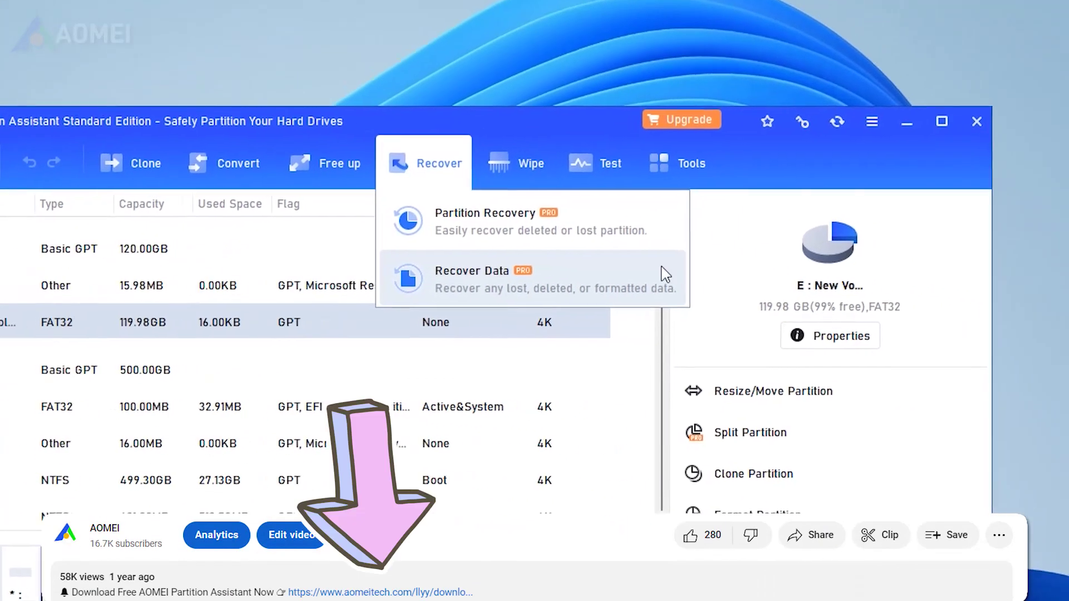
{"action": "left_click", "coordinate": [729, 170]}
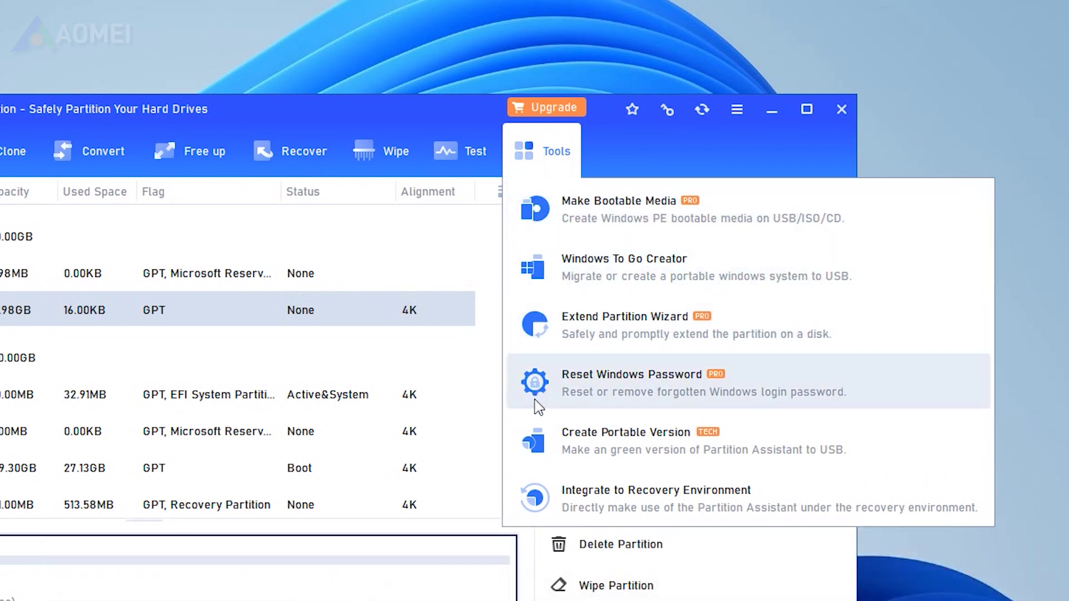
{"action": "left_click", "coordinate": [540, 513]}
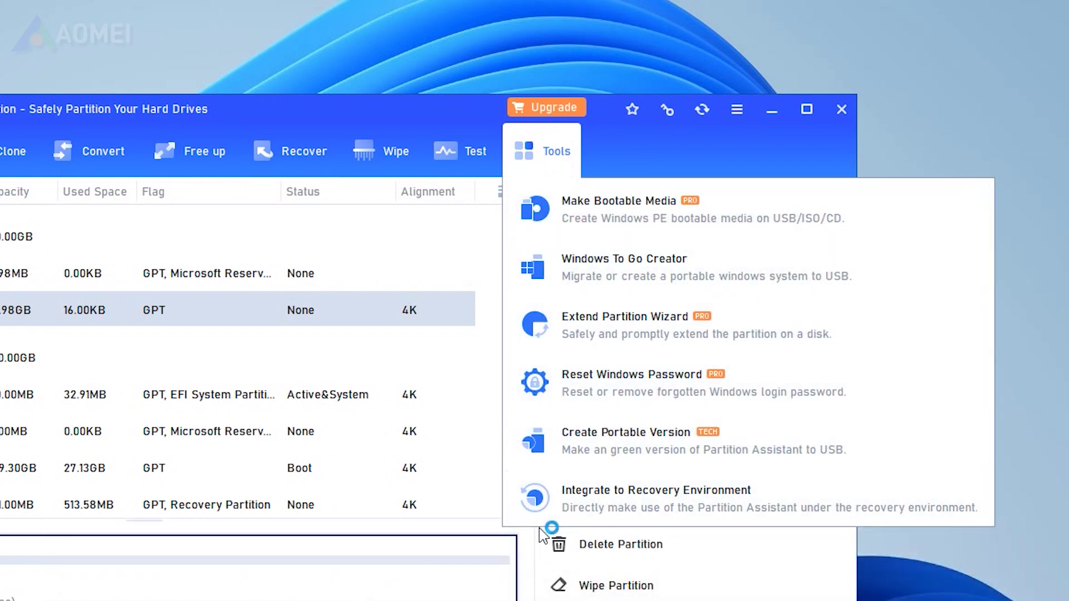